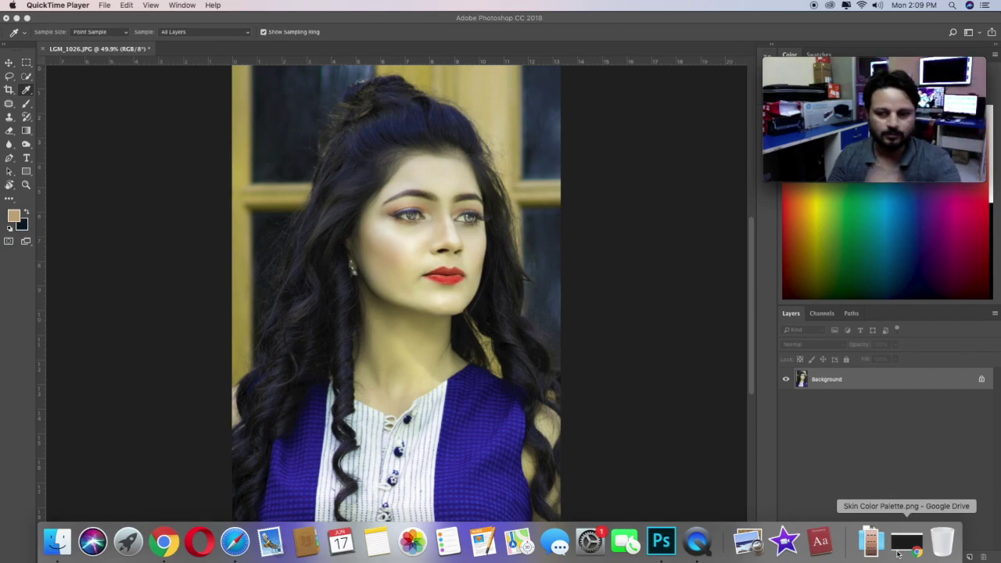
# Drag Skin Color Palette.png from the Finder Downloads folder onto the portrait as a new layer
pyautogui.rightClick(879, 547)
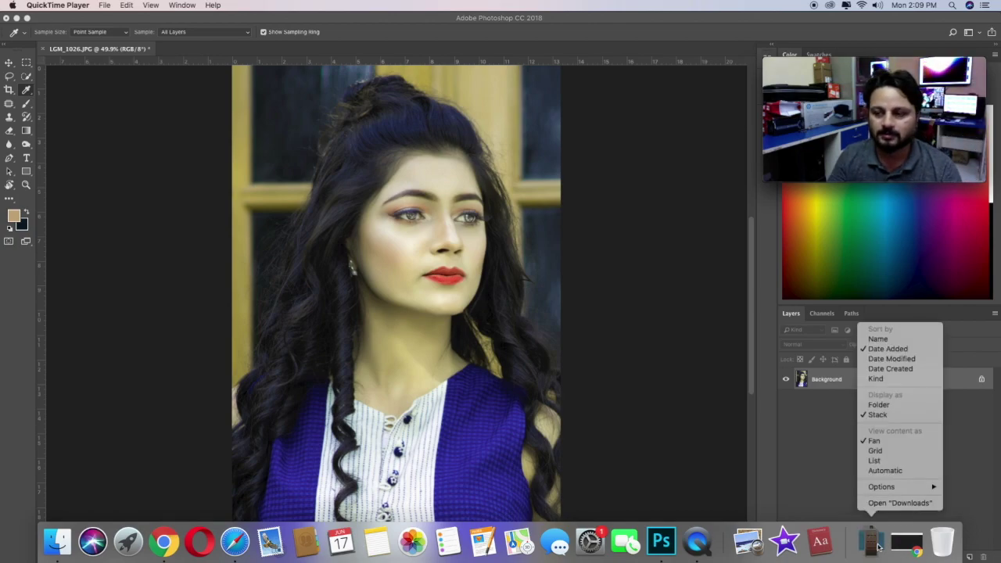
pyautogui.click(873, 546)
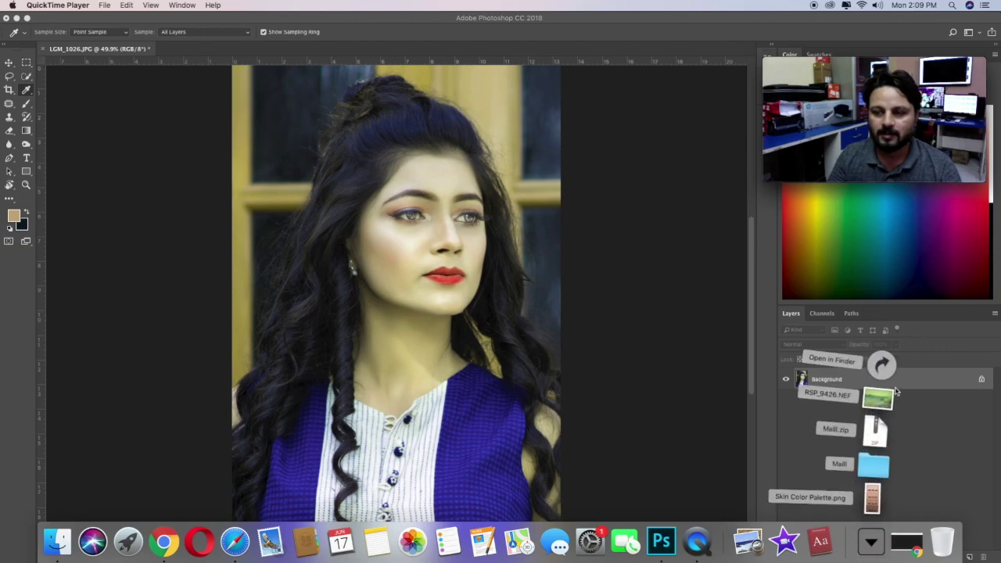
pyautogui.click(809, 494)
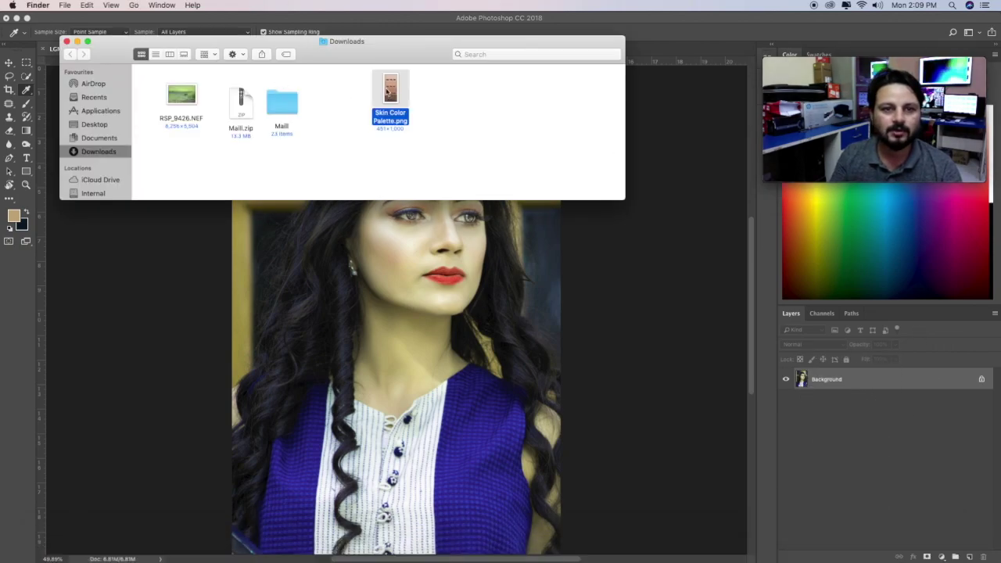
pyautogui.moveTo(391, 90); pyautogui.dragTo(290, 286)
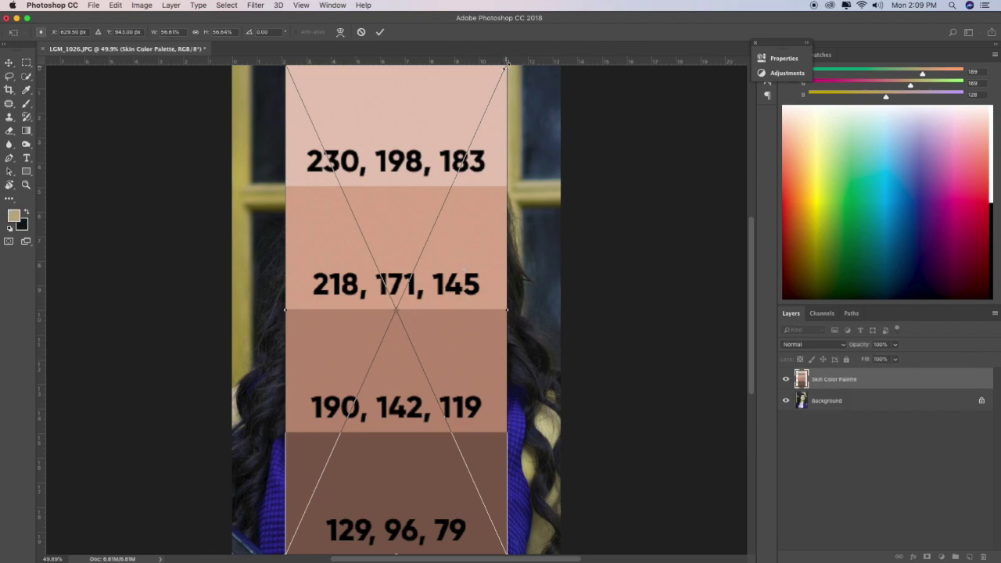
# Scale the skin color palette down, move it up-left, and commit the transform
pyautogui.moveTo(506, 67); pyautogui.dragTo(384, 347)
pyautogui.moveTo(333, 388)
pyautogui.mouseDown()
pyautogui.moveTo(342, 190)
pyautogui.moveTo(310, 195)
pyautogui.mouseUp()
pyautogui.press('Return')
pyautogui.press('i')
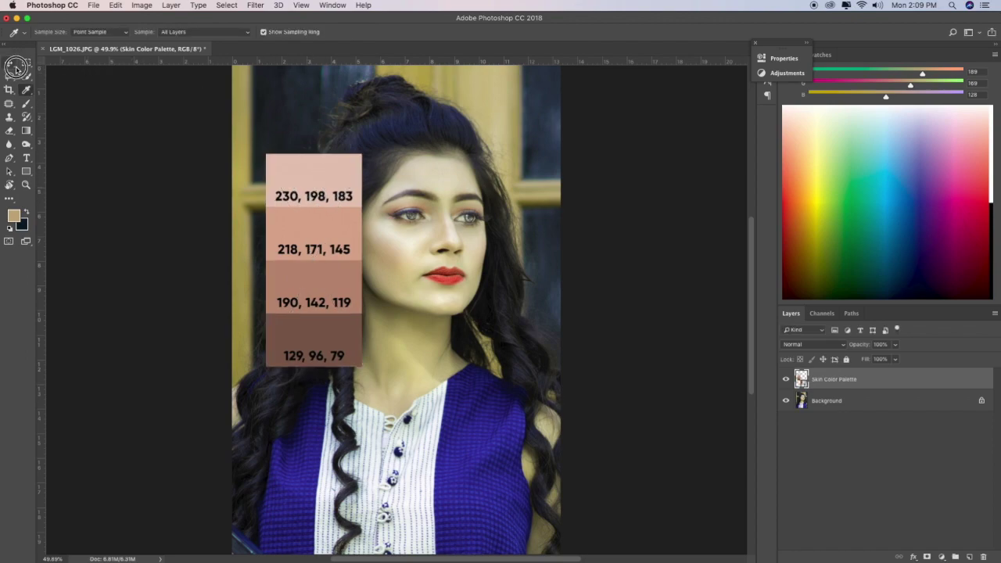
# Nudge the palette with the Move tool to sit just left of the woman's face
pyautogui.click(10, 62)
pyautogui.moveTo(304, 175); pyautogui.dragTo(287, 170)
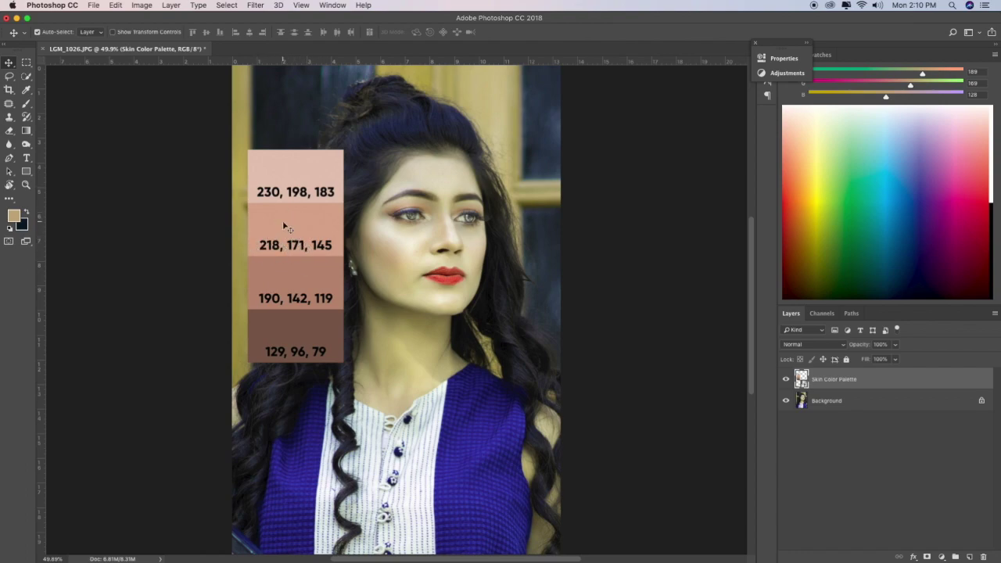
pyautogui.scroll(3, 288, 235)
pyautogui.scroll(-2, 308, 329)
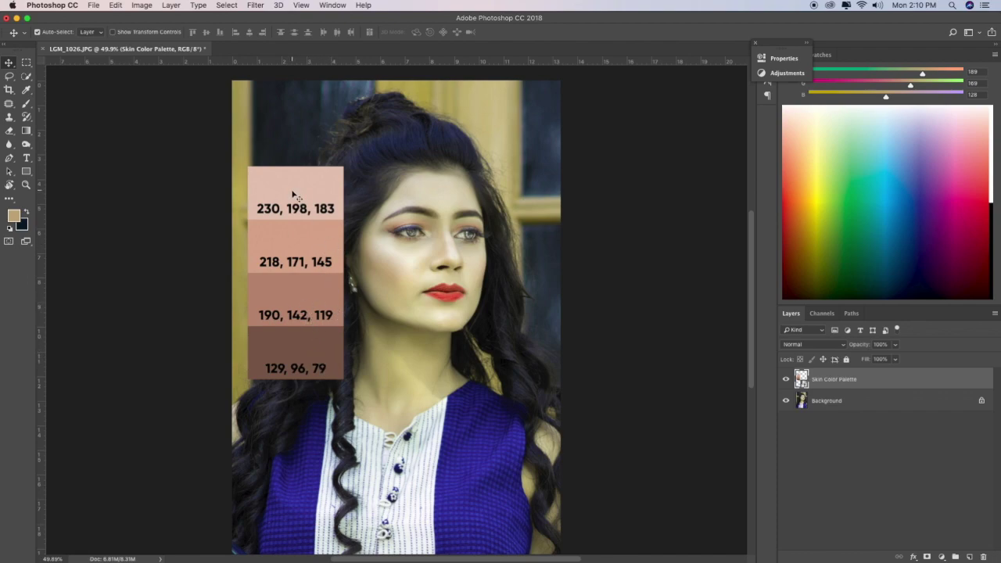
pyautogui.click(942, 557)
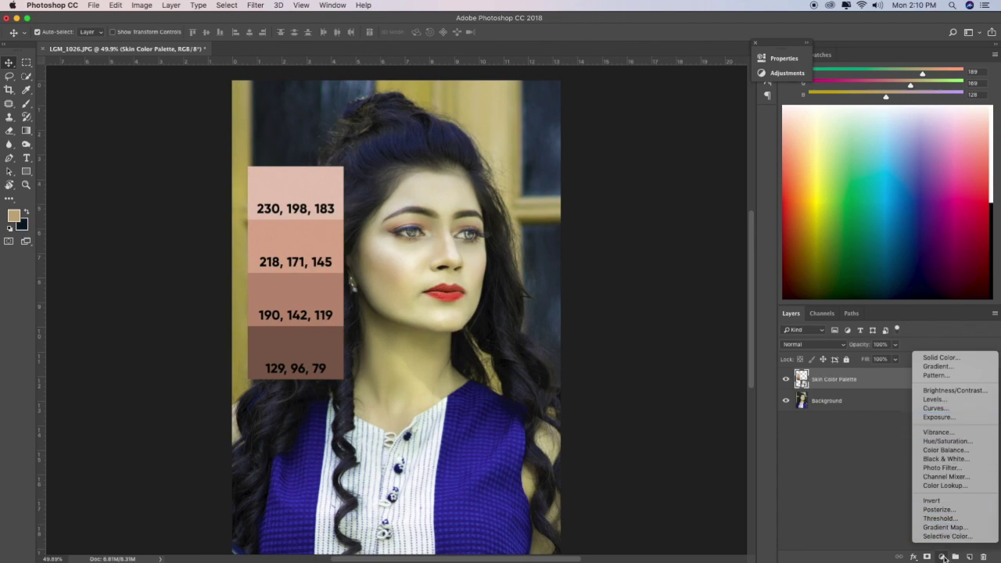
# Add a Curves 1 adjustment layer above the palette, leaving its curve straight
pyautogui.click(960, 408)
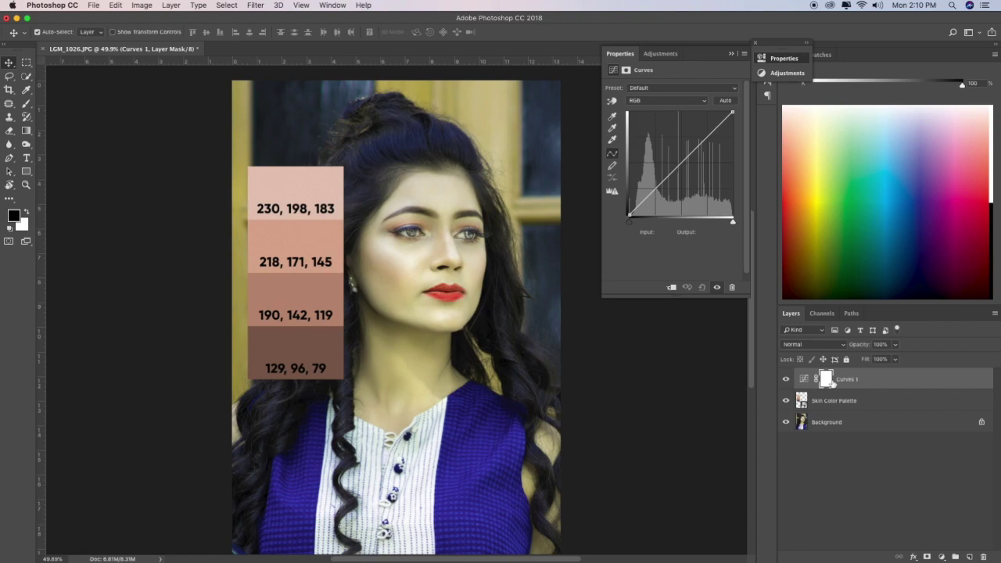
pyautogui.click(805, 381)
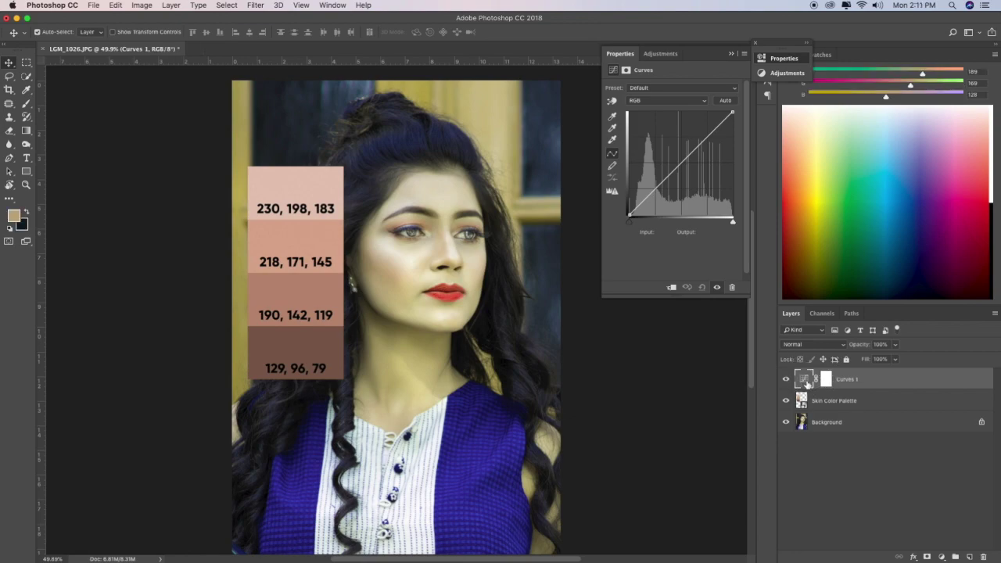
pyautogui.click(831, 381)
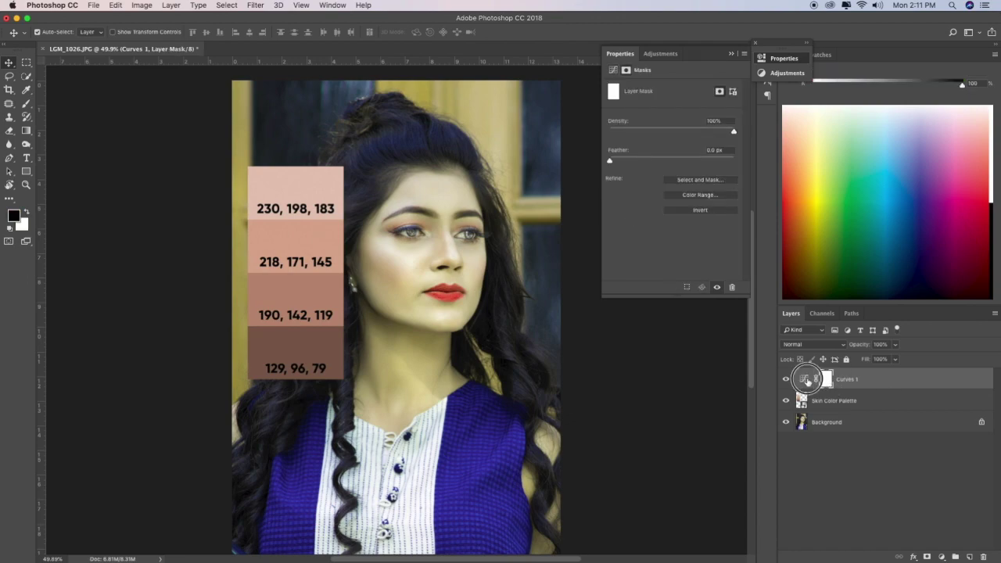
pyautogui.click(805, 380)
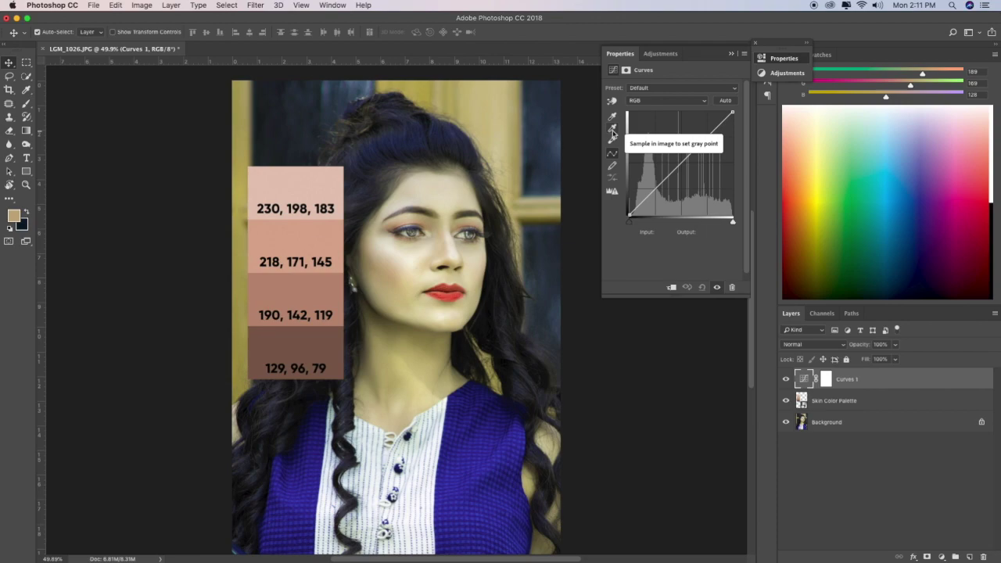
pyautogui.click(614, 134)
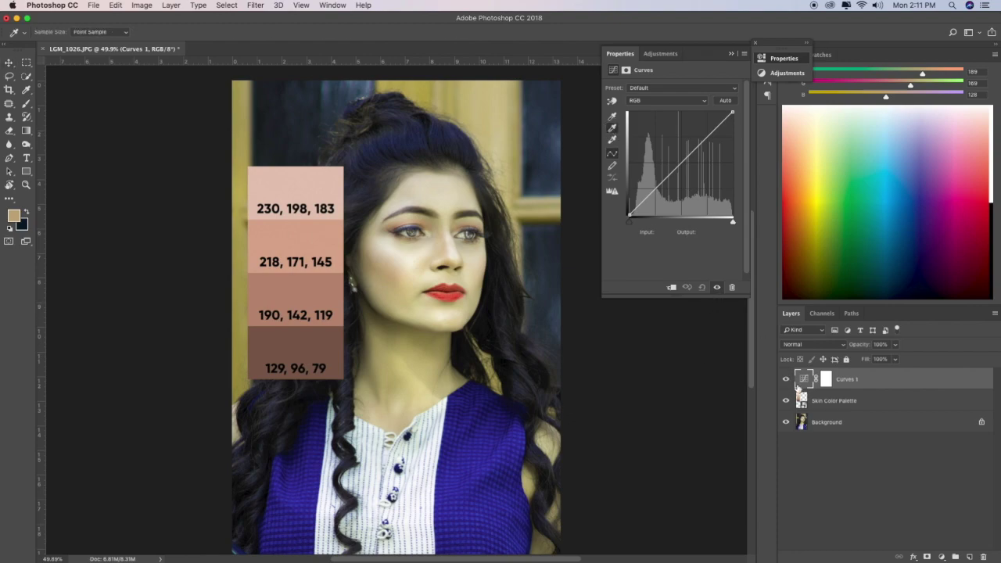
# Set the Curves midtone target to the 218, 171, 145 swatch without saving it as default
pyautogui.click(802, 381)
pyautogui.doubleClick(613, 133)
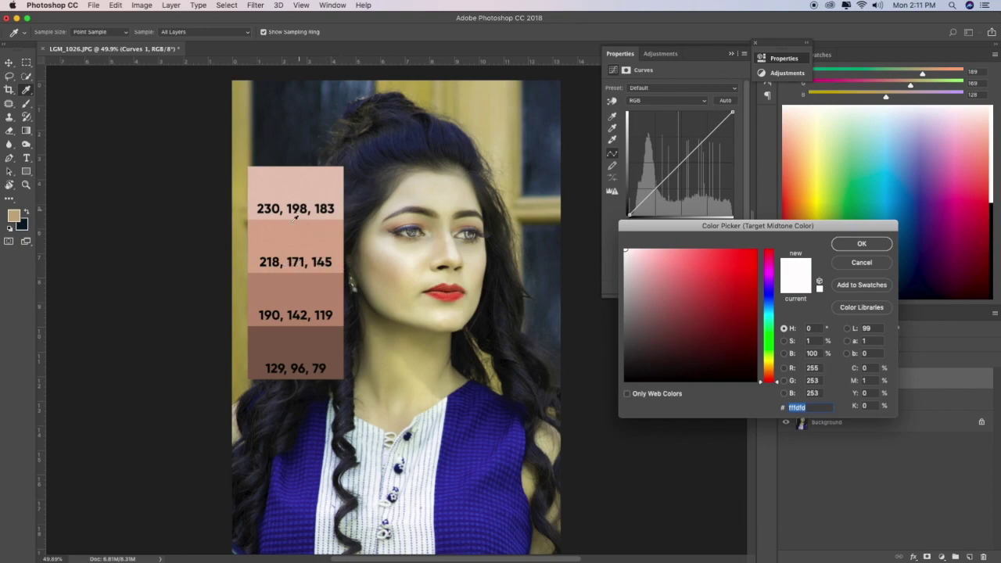
pyautogui.click(320, 240)
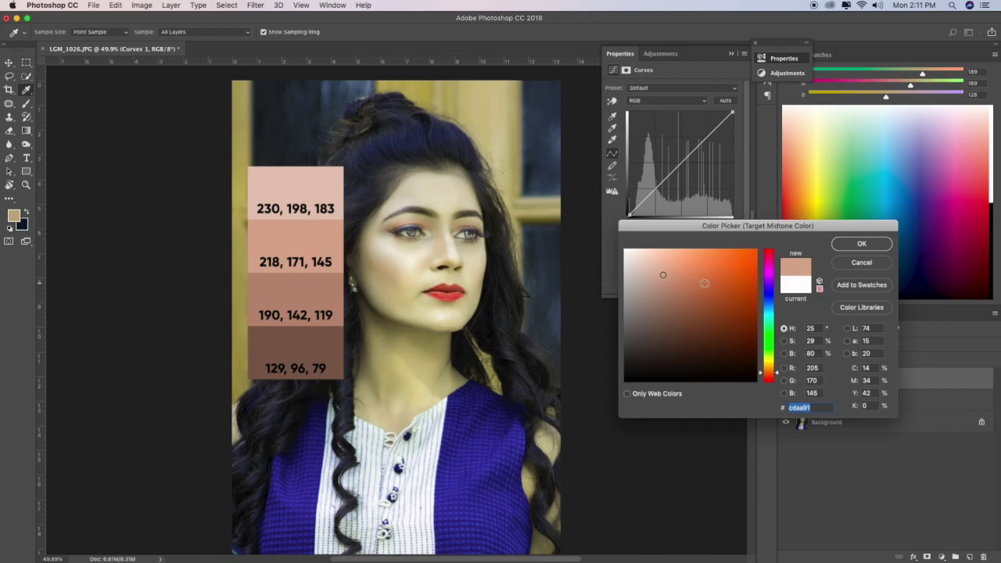
pyautogui.click(862, 244)
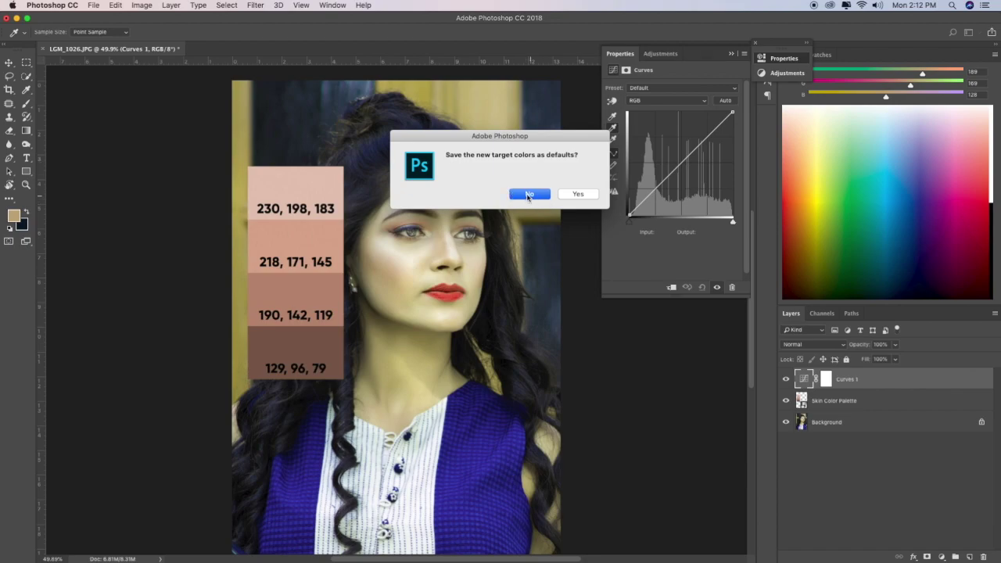
pyautogui.click(527, 194)
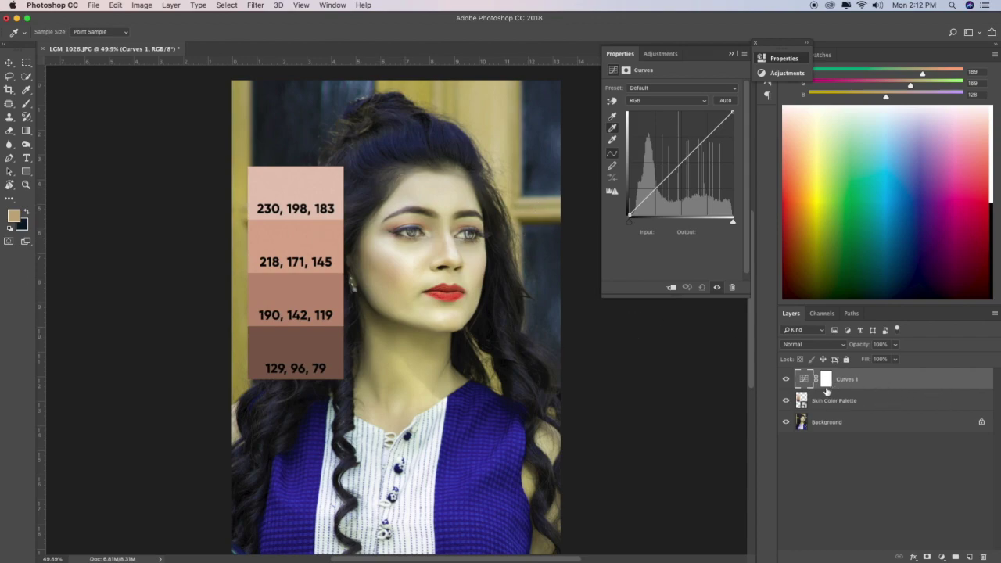
pyautogui.click(614, 130)
# Sample the woman's cheek as the Curves midtone, shifting the skin from yellowish to pinker
pyautogui.click(393, 270)
pyautogui.click(805, 381)
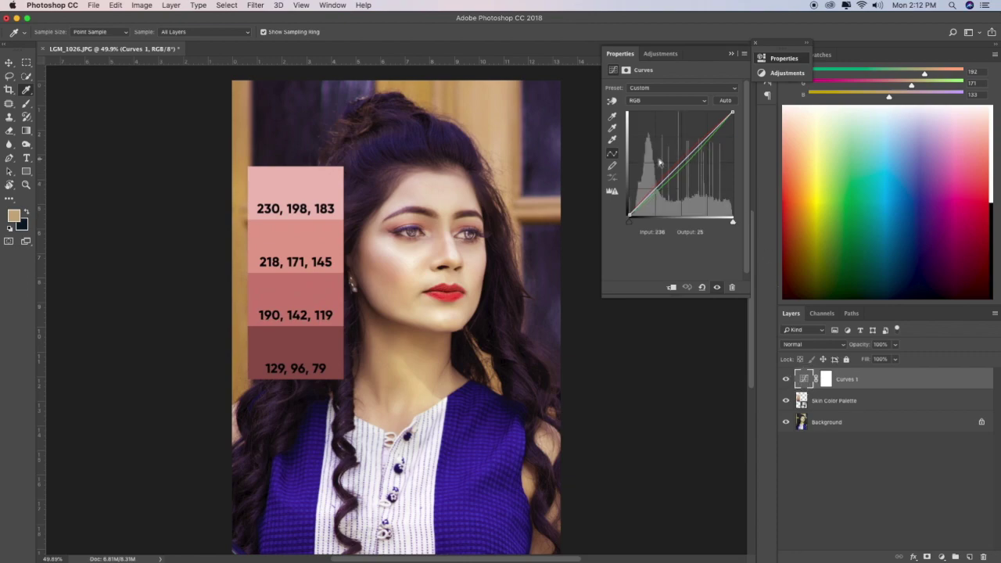
pyautogui.click(613, 130)
pyautogui.doubleClick(614, 130)
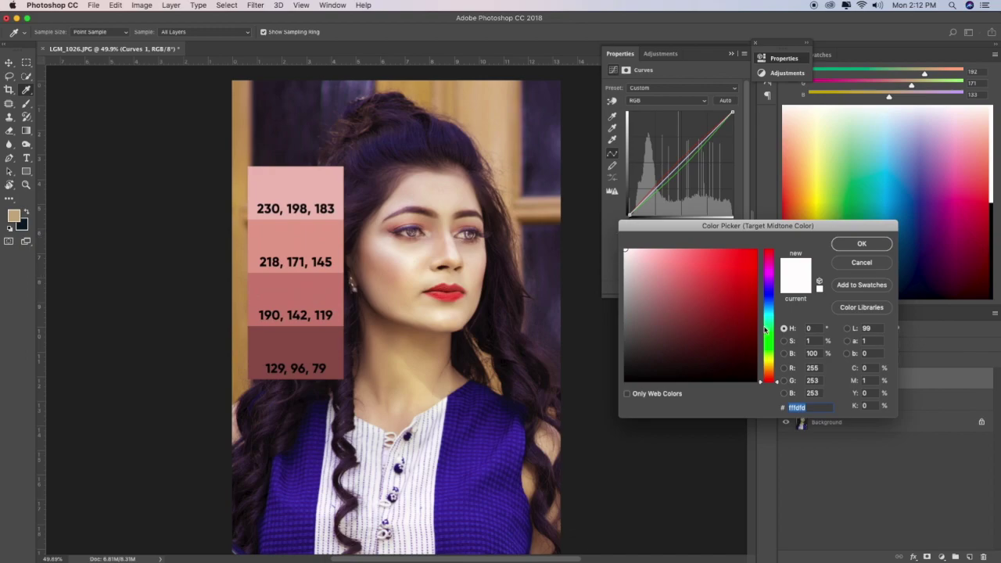
# Sample a skin swatch and lower its saturation to 44% for a 211, 139, 119 target
pyautogui.click(328, 241)
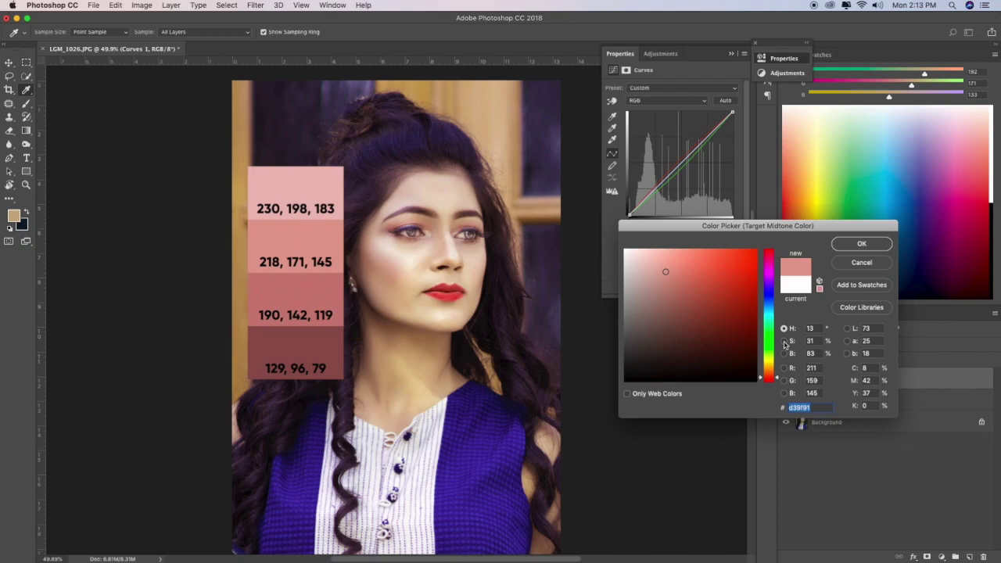
pyautogui.click(784, 341)
pyautogui.moveTo(779, 343)
pyautogui.mouseDown()
pyautogui.moveTo(779, 358)
pyautogui.moveTo(780, 329)
pyautogui.mouseUp()
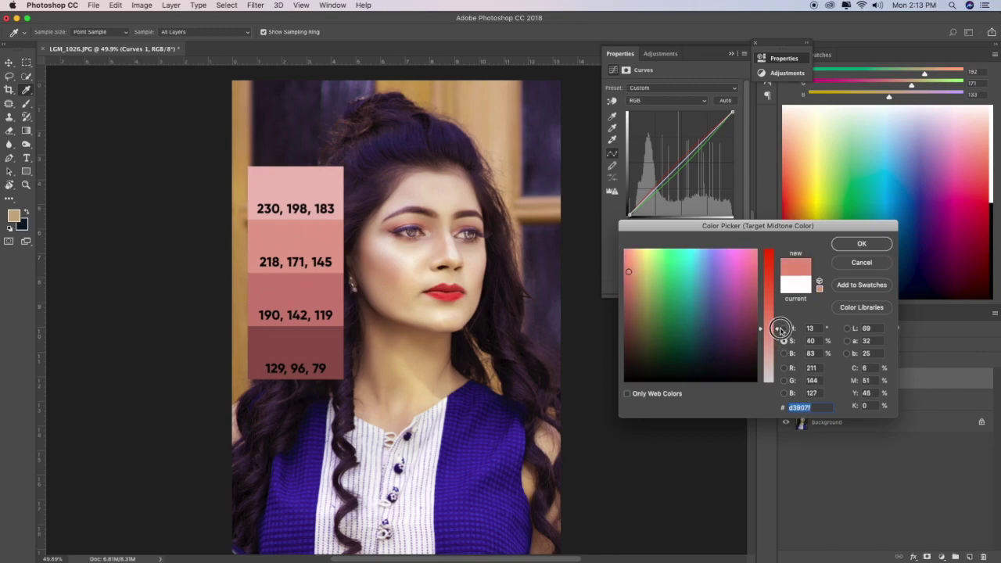
pyautogui.moveTo(779, 332); pyautogui.dragTo(777, 308)
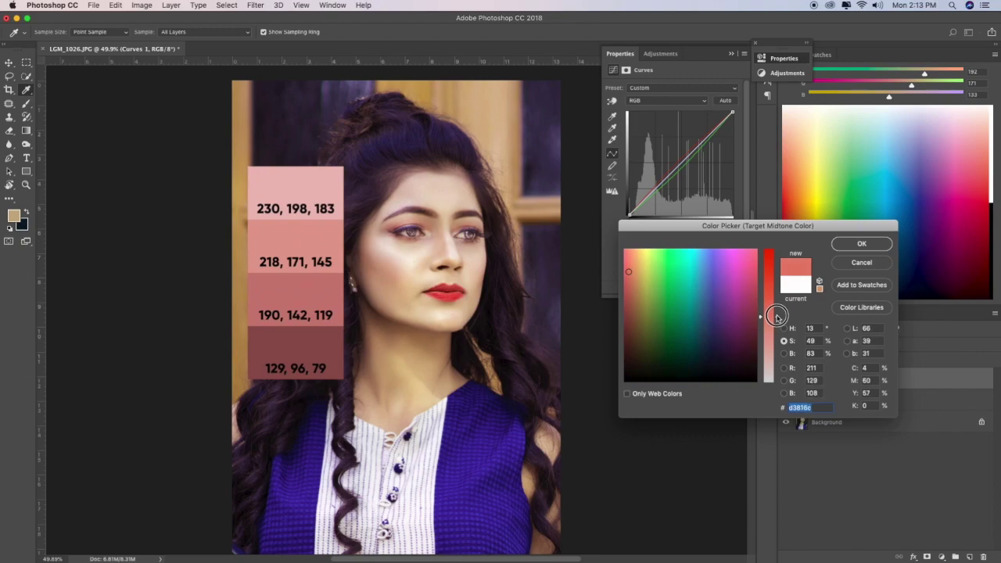
pyautogui.moveTo(776, 307); pyautogui.dragTo(777, 312)
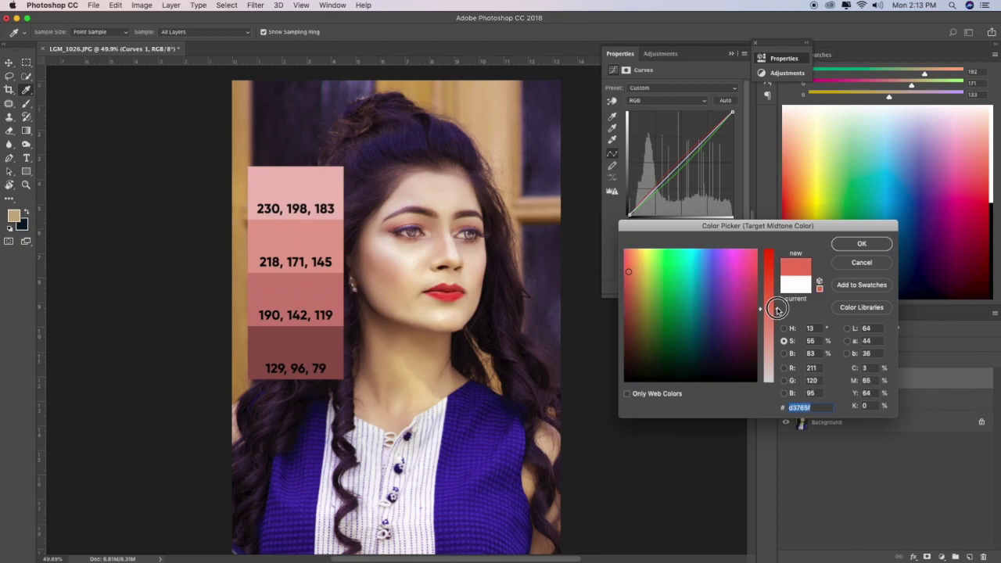
pyautogui.moveTo(777, 312); pyautogui.dragTo(778, 325)
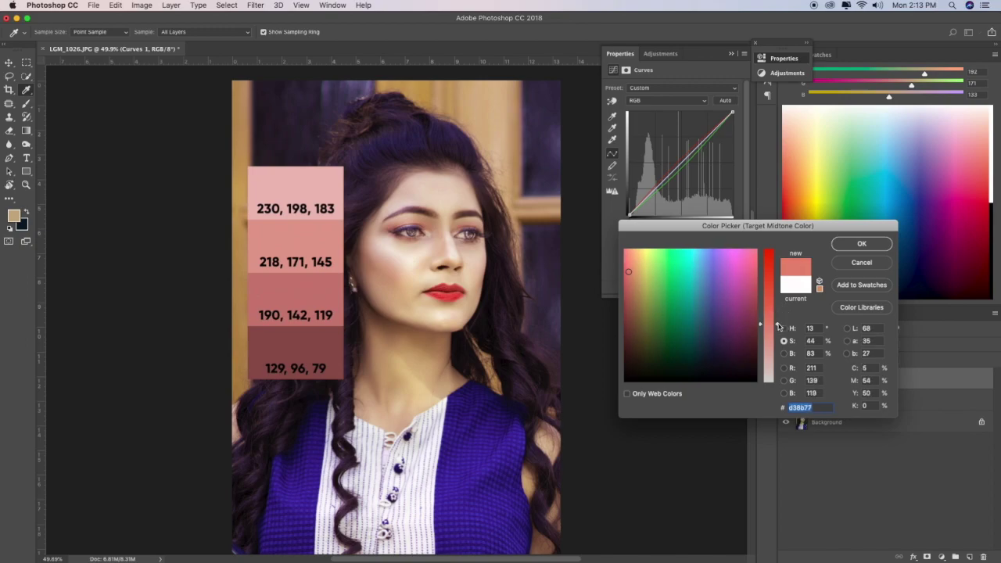
# Accept the new target without saving defaults, then toggle Curves 1 off and on to compare
pyautogui.click(853, 244)
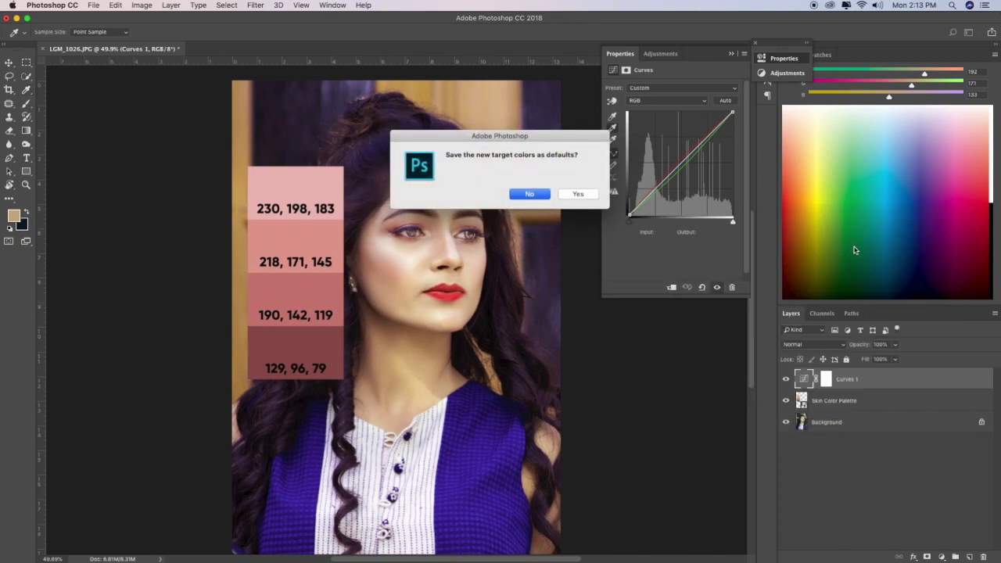
pyautogui.click(527, 194)
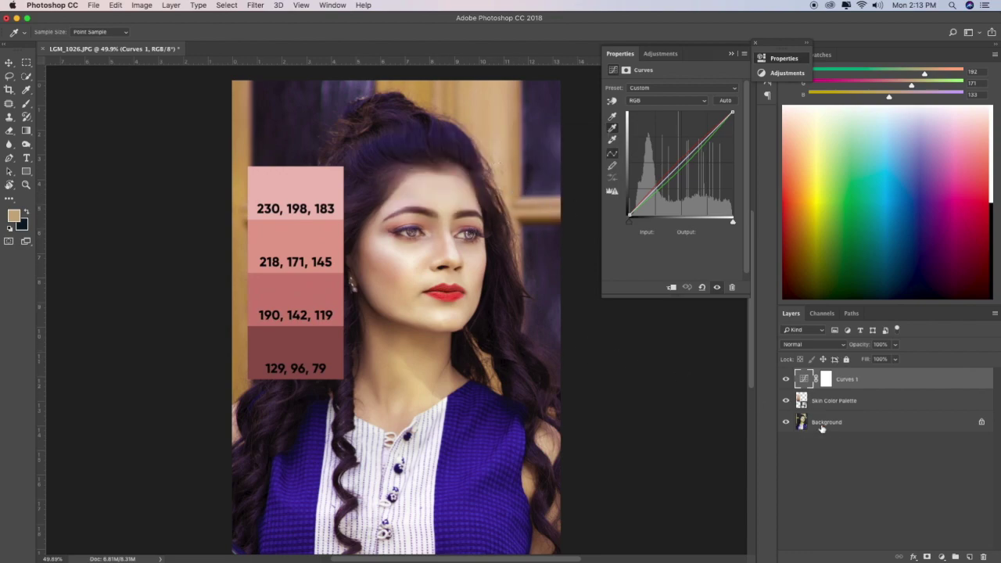
pyautogui.click(787, 380)
pyautogui.click(786, 380)
pyautogui.click(787, 400)
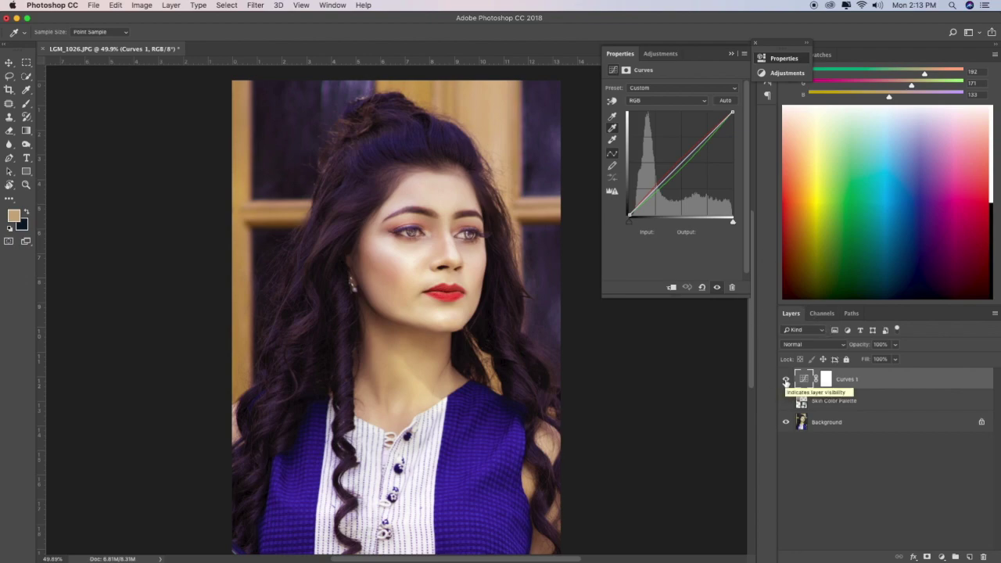
pyautogui.click(786, 379)
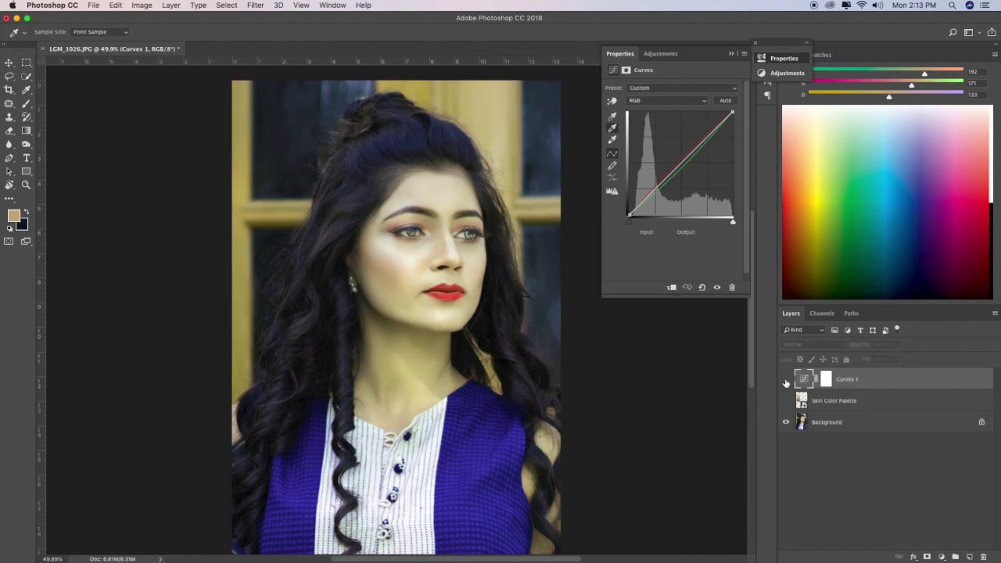
pyautogui.click(787, 379)
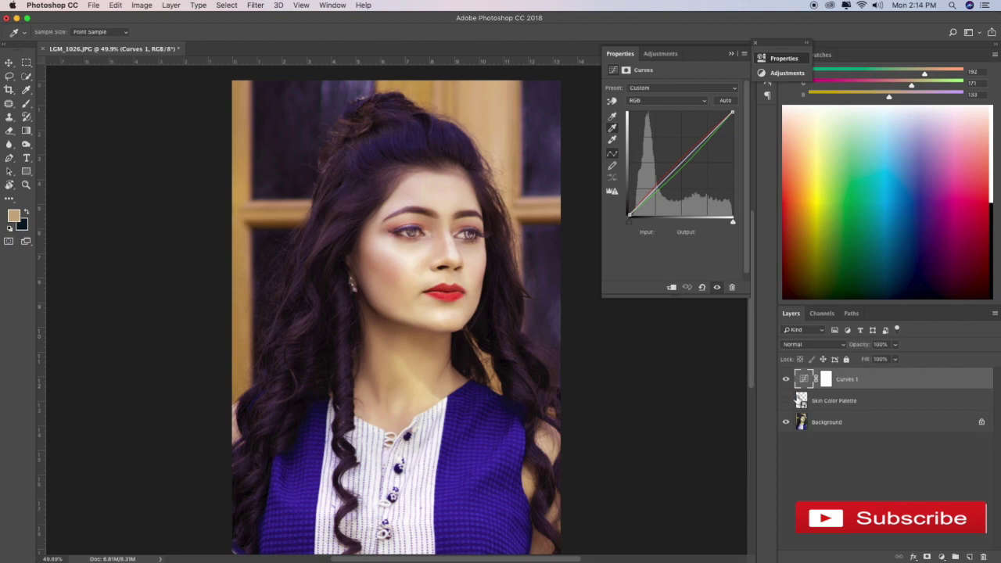
# Close the unchanged midtone target picker and show the Skin Color Palette layer again
pyautogui.click(802, 383)
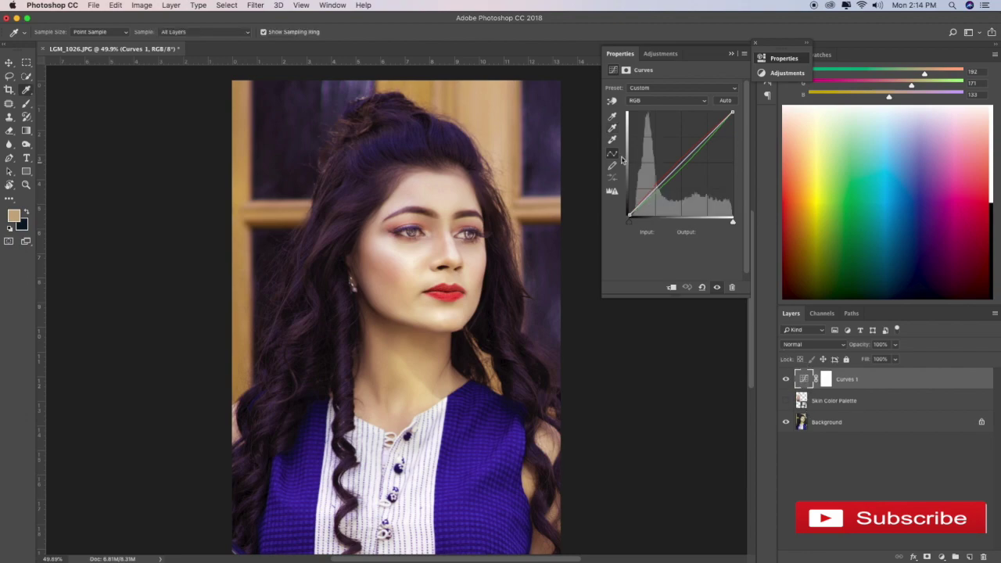
pyautogui.doubleClick(612, 128)
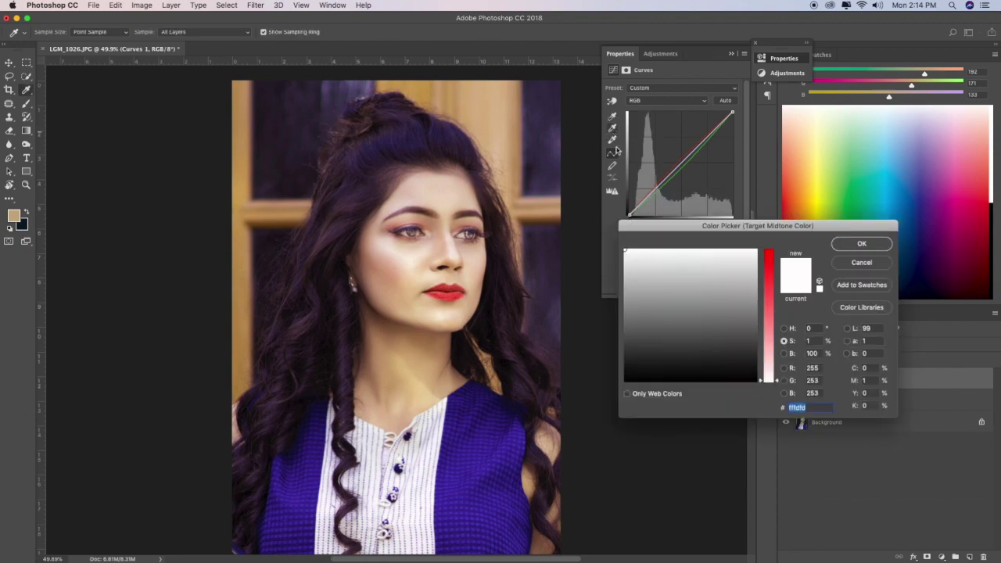
pyautogui.click(862, 264)
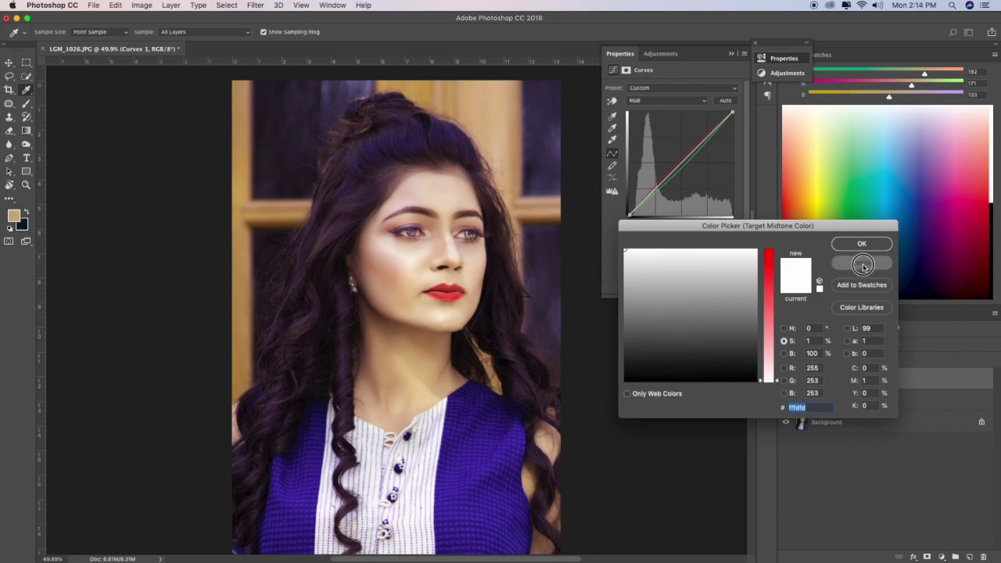
pyautogui.click(786, 401)
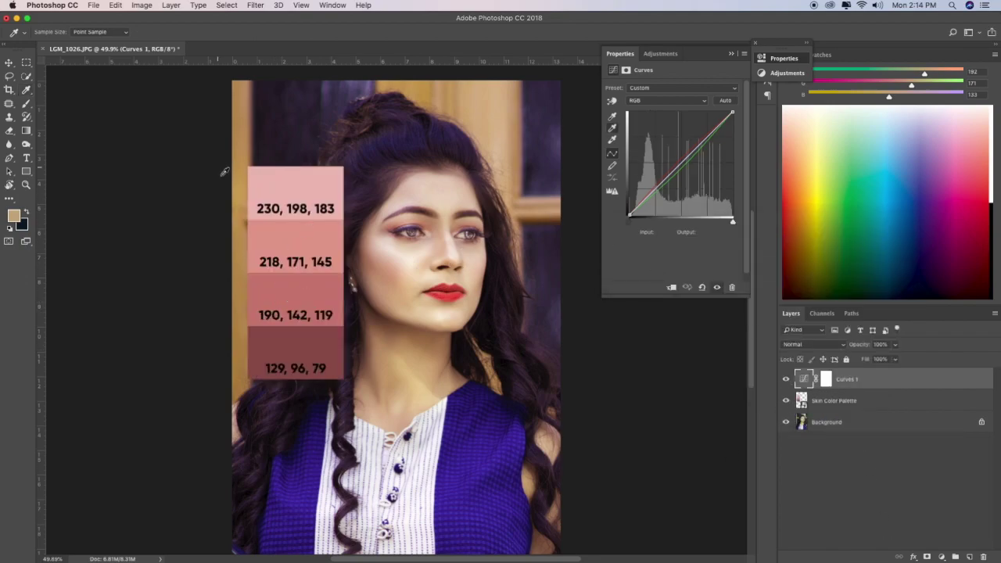
# Make the pink swatch 211, 159, 145 the midtone target, declining defaults, and sample the face
pyautogui.click(613, 128)
pyautogui.doubleClick(613, 128)
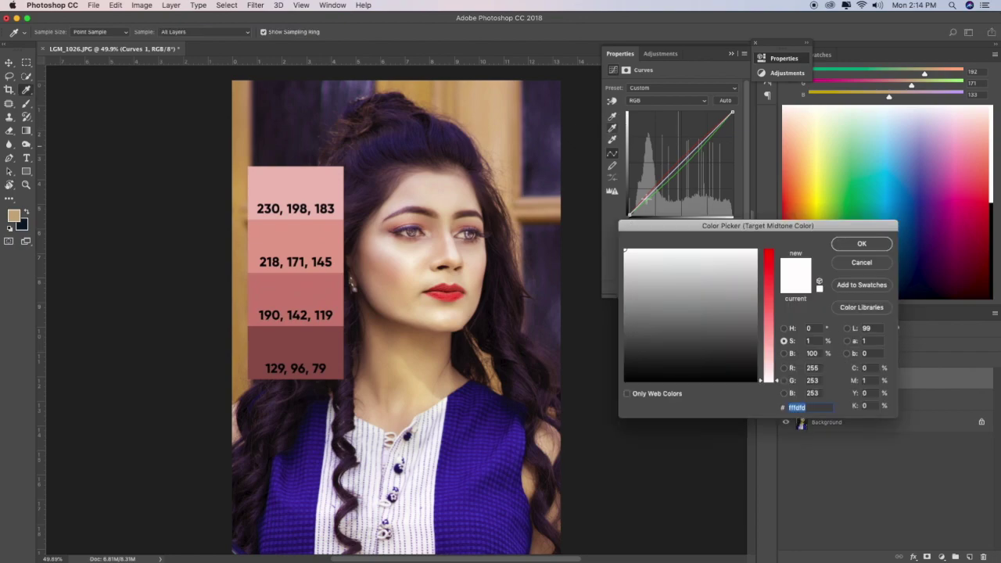
pyautogui.click(310, 235)
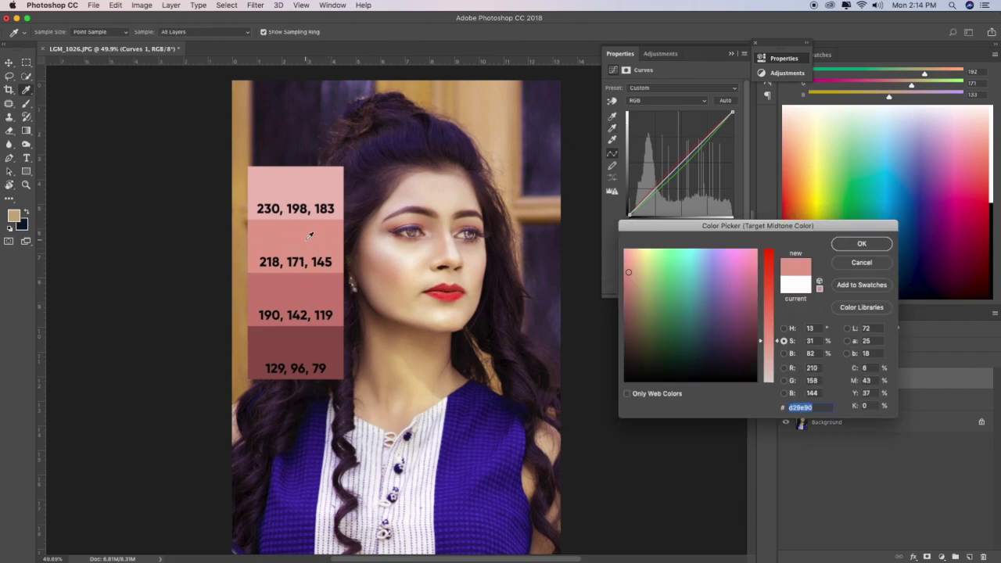
pyautogui.click(784, 329)
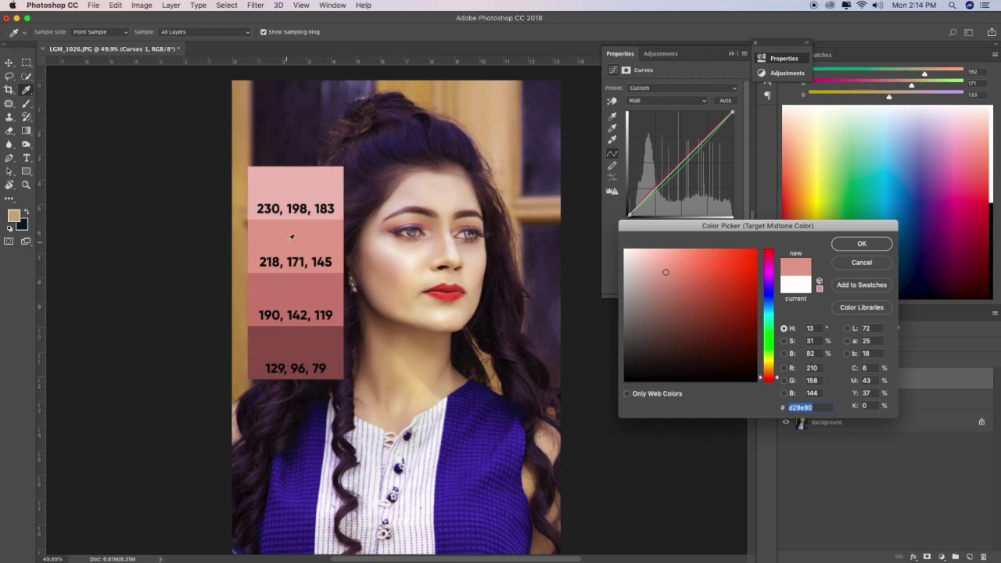
pyautogui.click(862, 247)
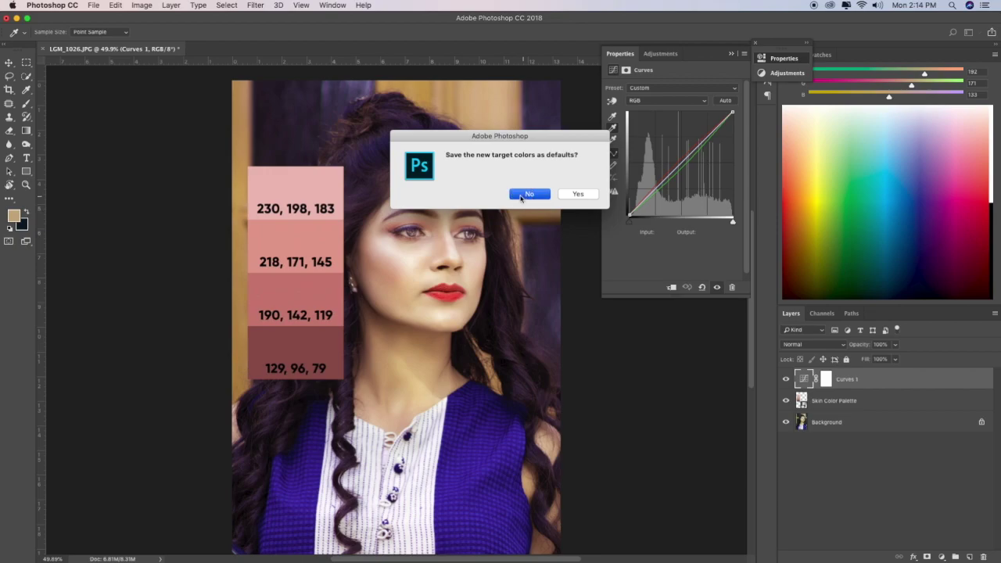
pyautogui.click(528, 194)
pyautogui.click(464, 196)
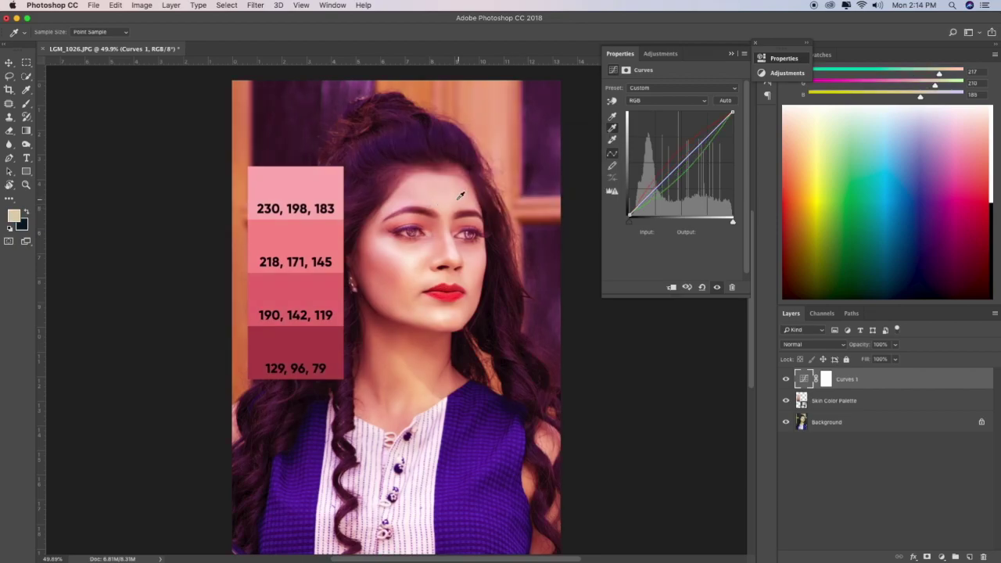
# Try several cheek and forehead spots as the Curves midtone sample
pyautogui.moveTo(411, 250)
pyautogui.mouseDown()
pyautogui.moveTo(464, 249)
pyautogui.moveTo(446, 308)
pyautogui.moveTo(389, 247)
pyautogui.moveTo(423, 211)
pyautogui.moveTo(424, 194)
pyautogui.moveTo(473, 198)
pyautogui.moveTo(395, 258)
pyautogui.moveTo(405, 268)
pyautogui.moveTo(370, 261)
pyautogui.moveTo(405, 262)
pyautogui.mouseUp()
pyautogui.click(427, 246)
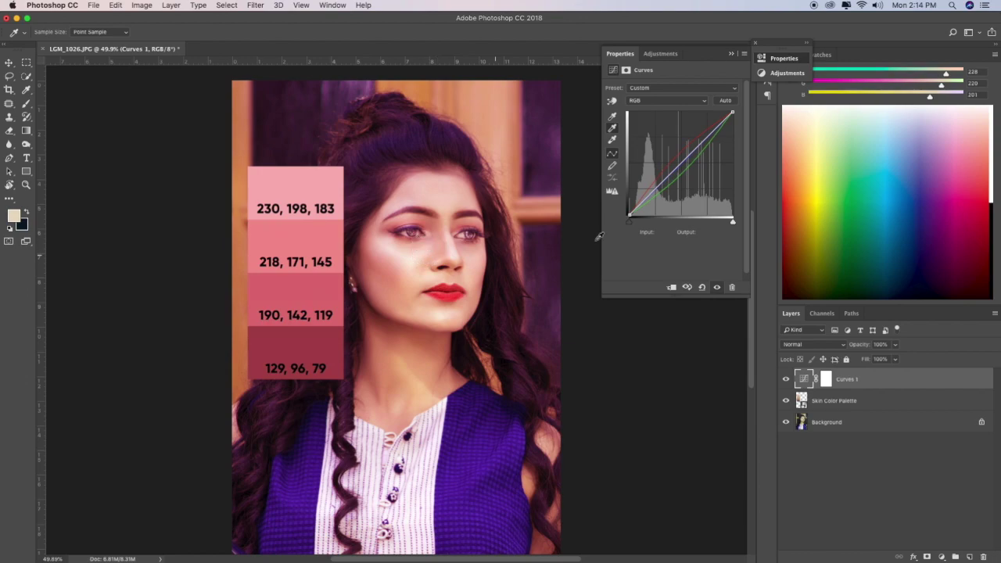
pyautogui.click(460, 192)
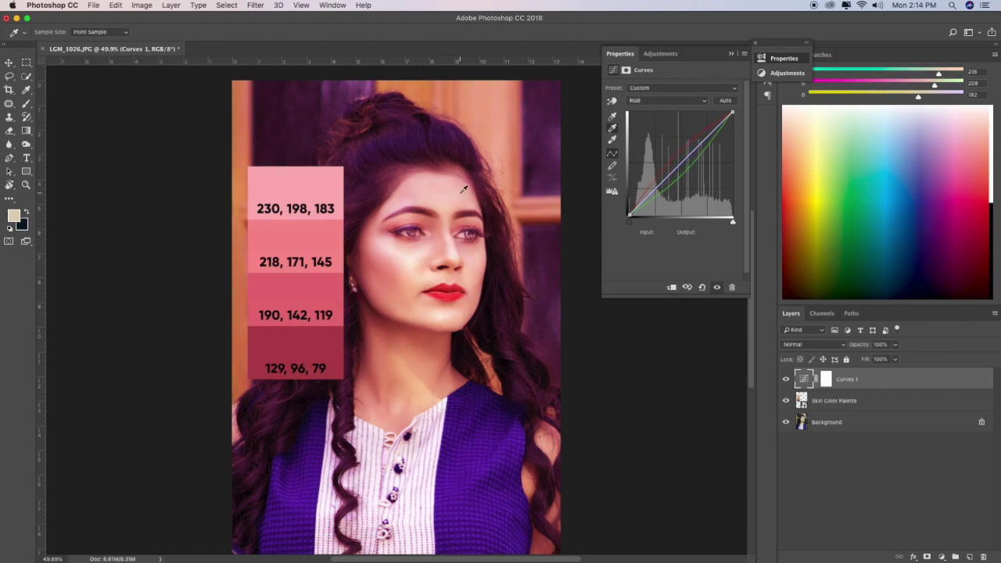
pyautogui.click(451, 196)
pyautogui.click(413, 195)
# Settle on a cheek sample, close the Curves properties, and hide the skin palette
pyautogui.click(403, 266)
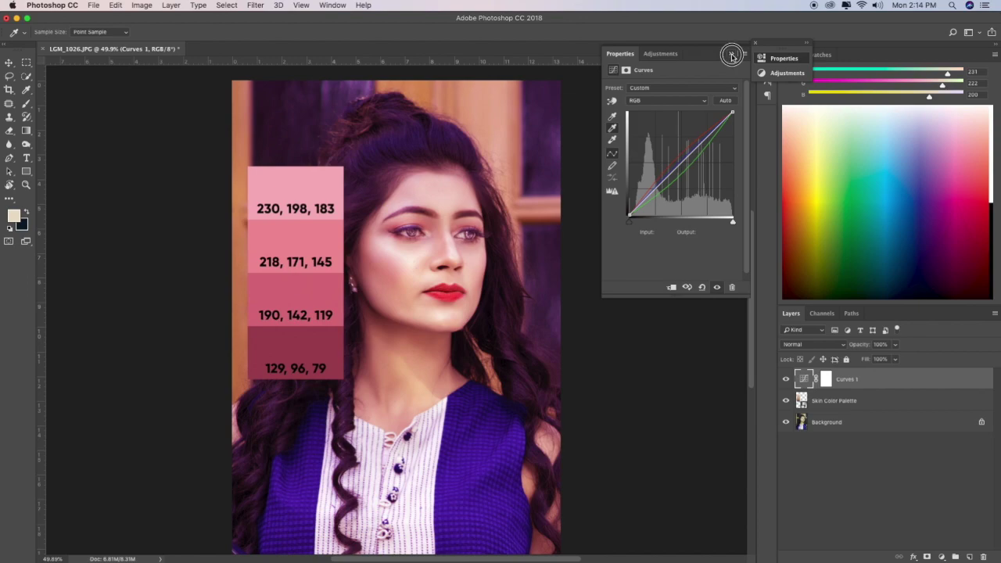
pyautogui.click(732, 57)
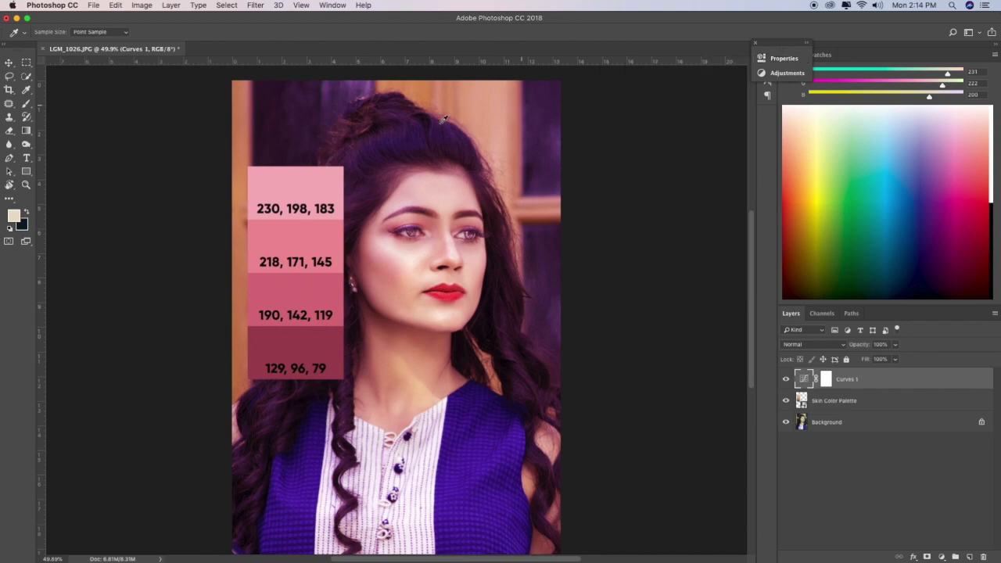
pyautogui.click(786, 401)
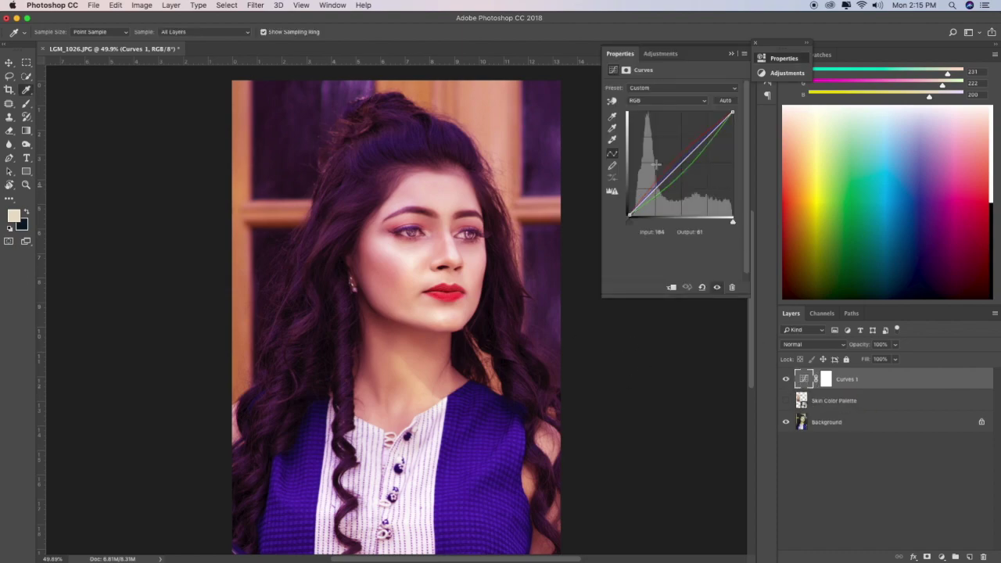
# Sample the cheek and boost its saturation for a 245, 186, 165 midtone target, not saved as default
pyautogui.doubleClick(614, 130)
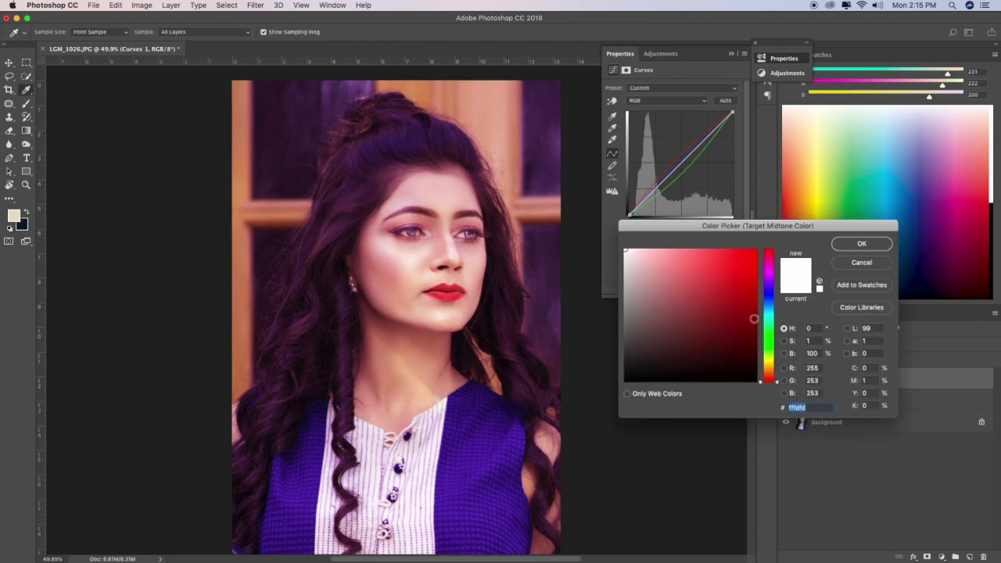
pyautogui.click(785, 342)
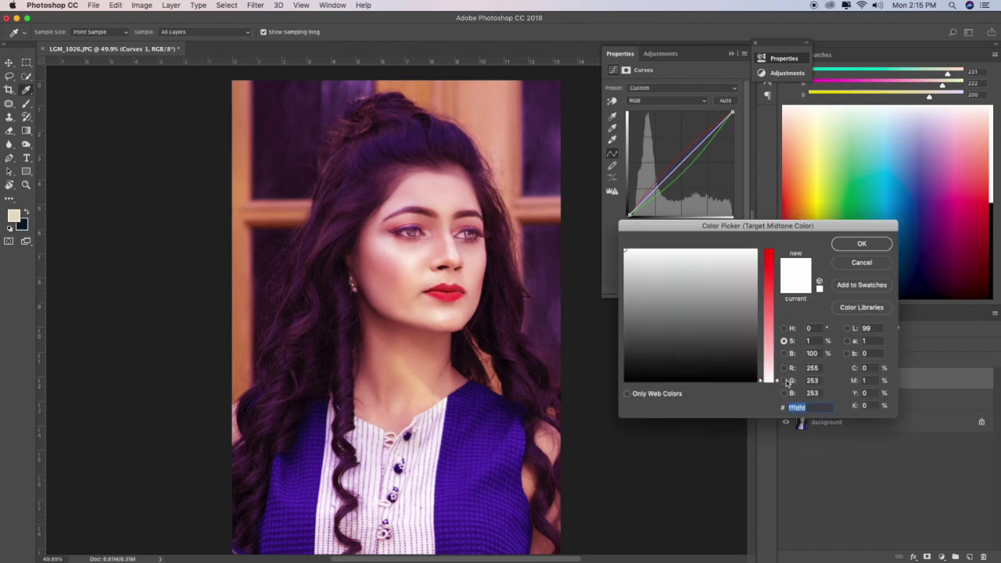
pyautogui.click(783, 329)
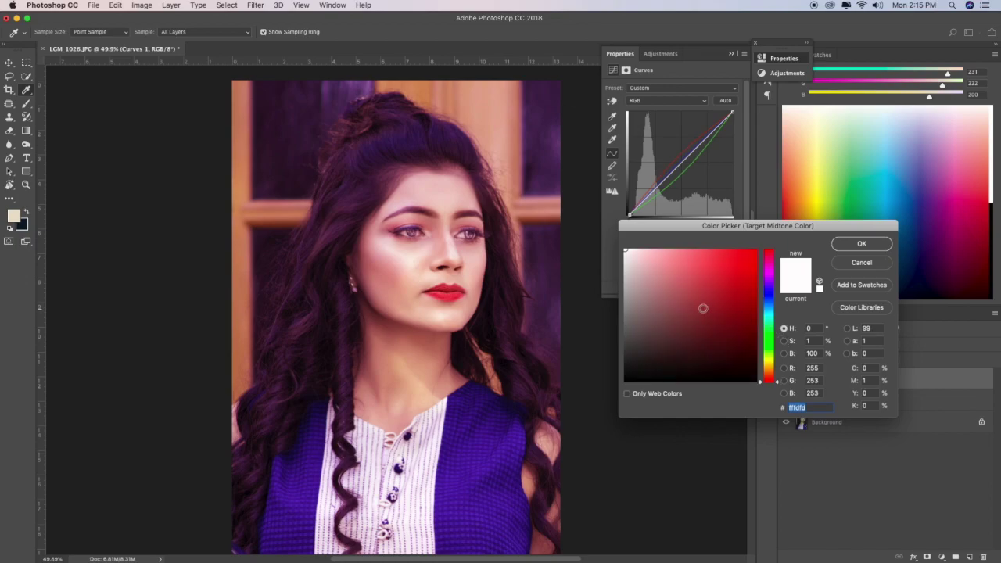
pyautogui.click(410, 257)
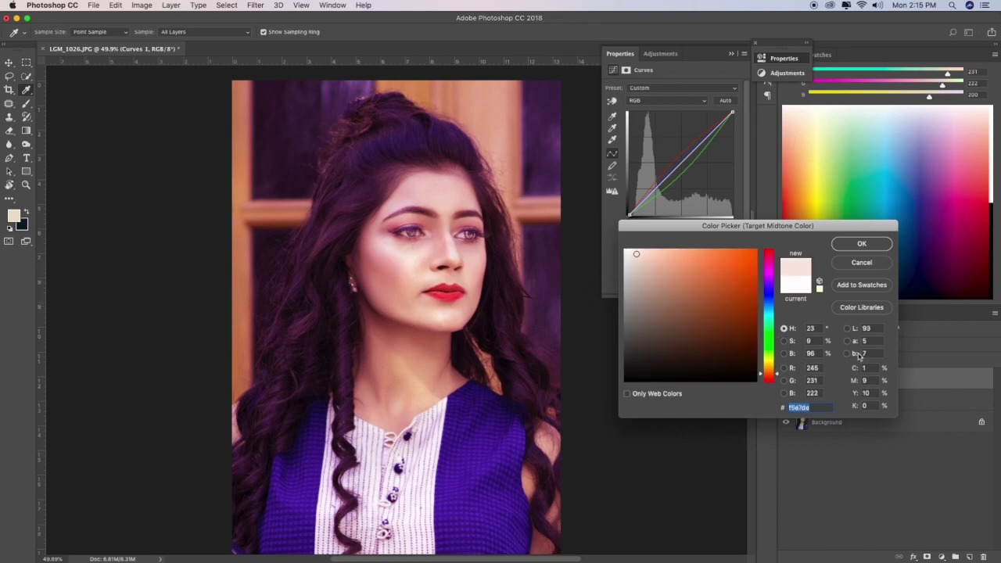
pyautogui.click(785, 341)
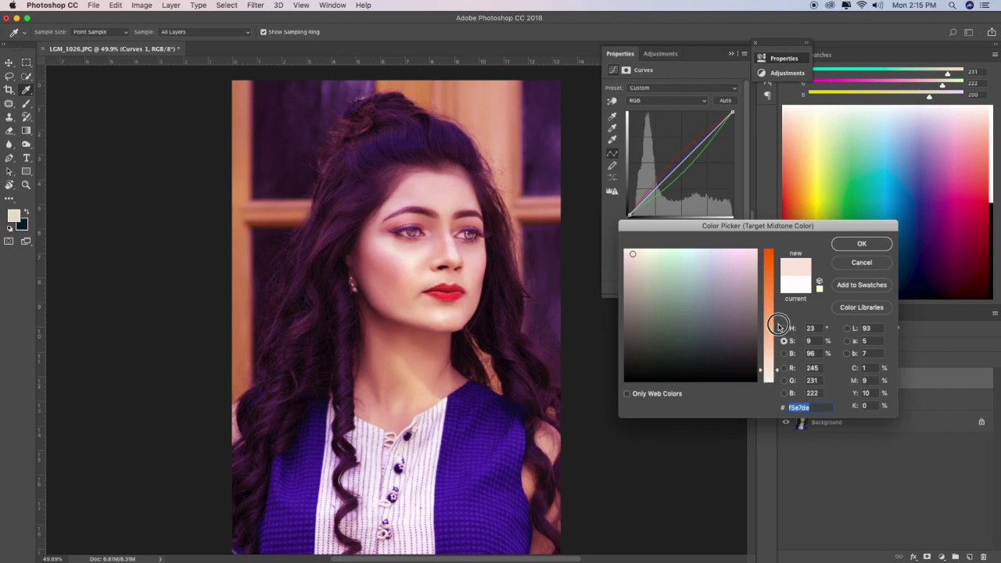
pyautogui.moveTo(778, 372); pyautogui.dragTo(782, 335)
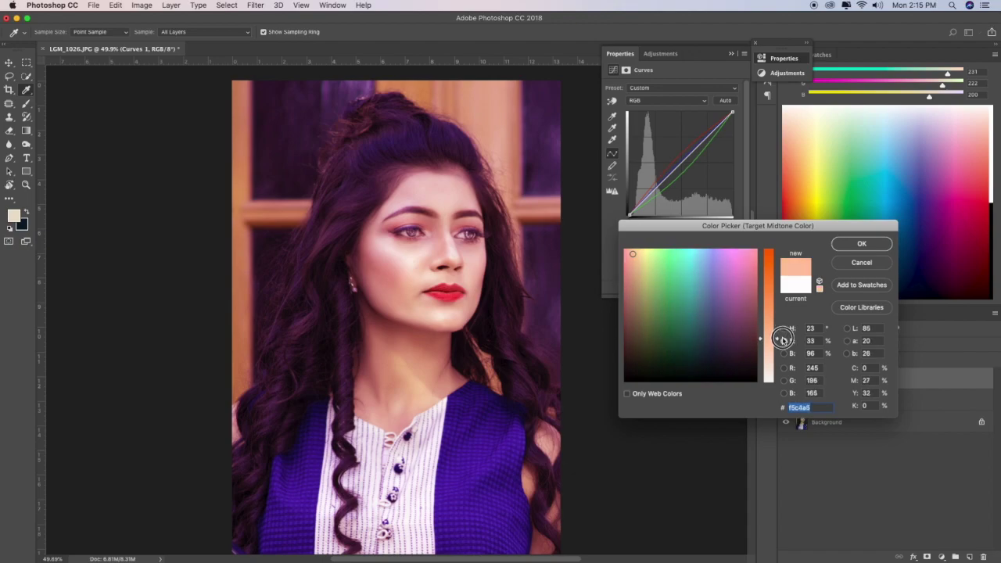
pyautogui.click(861, 244)
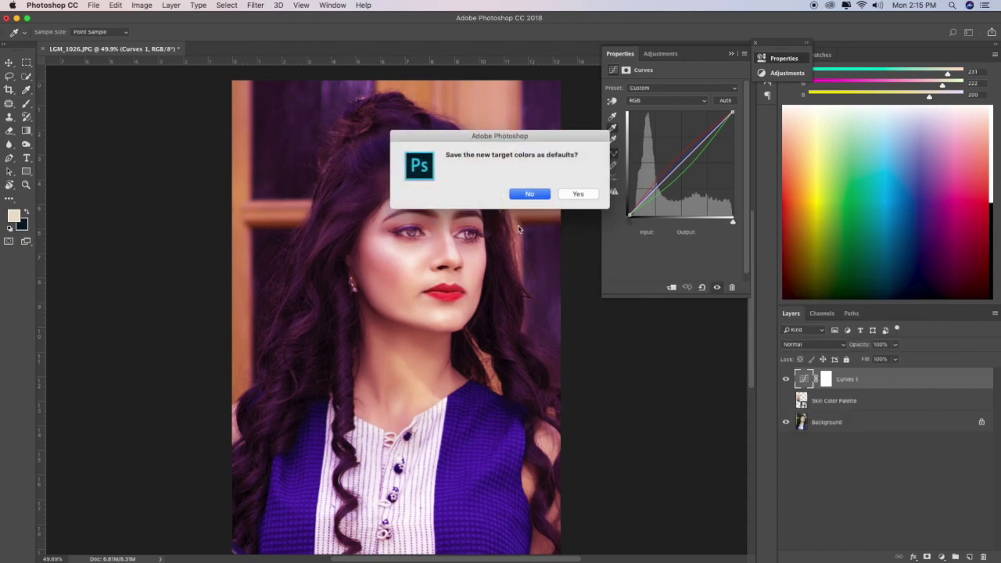
pyautogui.click(529, 195)
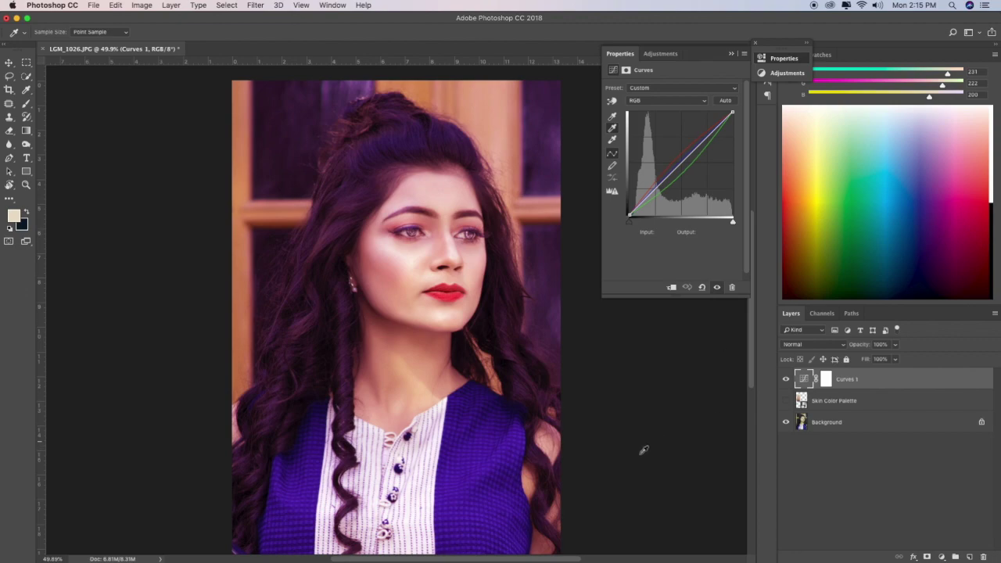
pyautogui.moveTo(661, 542)
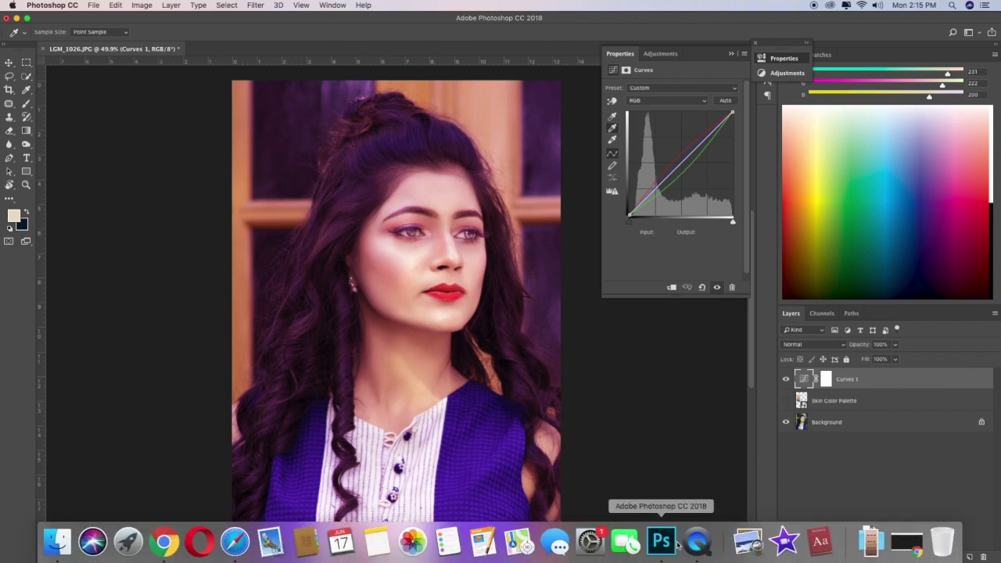
pyautogui.click(697, 541)
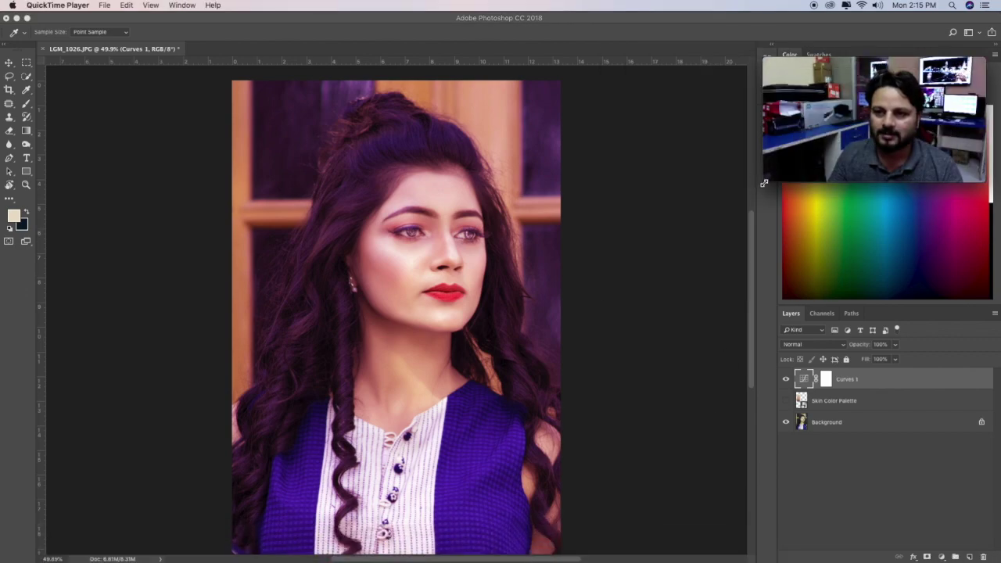
# Drag the Movie Recording window's corner to enlarge the webcam preview nearly full screen
pyautogui.moveTo(764, 184); pyautogui.dragTo(86, 559)
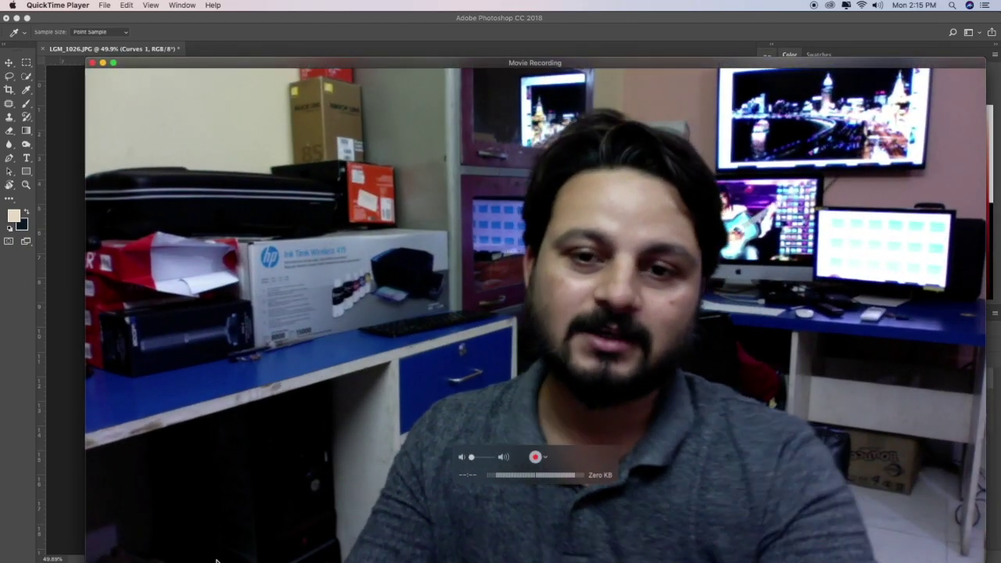